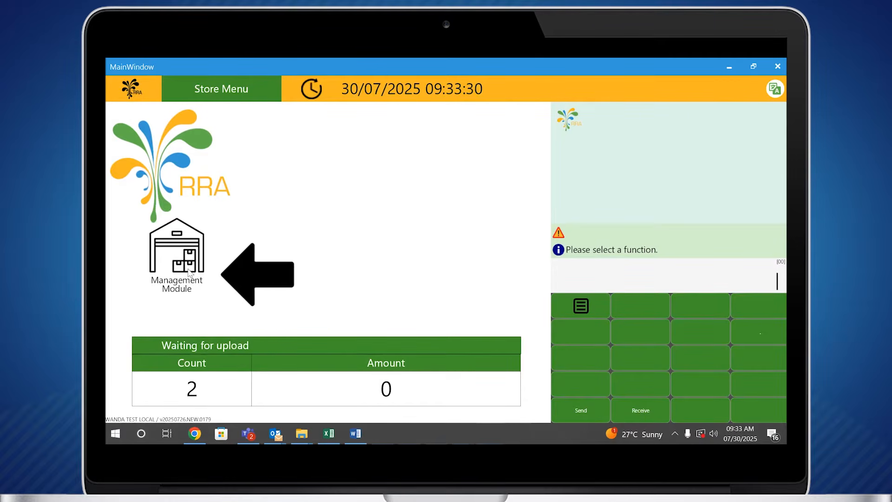
- Log in to the Management Module and open the Item screen under Item Management
left_click(189, 271)
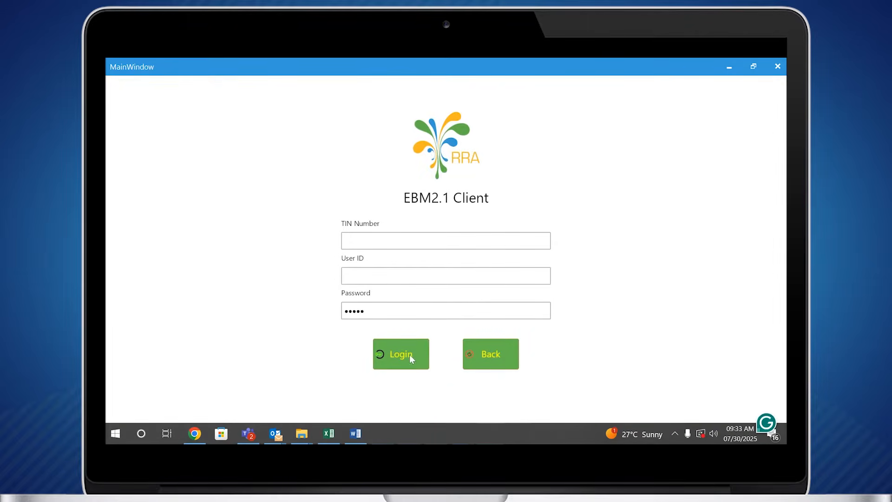
left_click(409, 355)
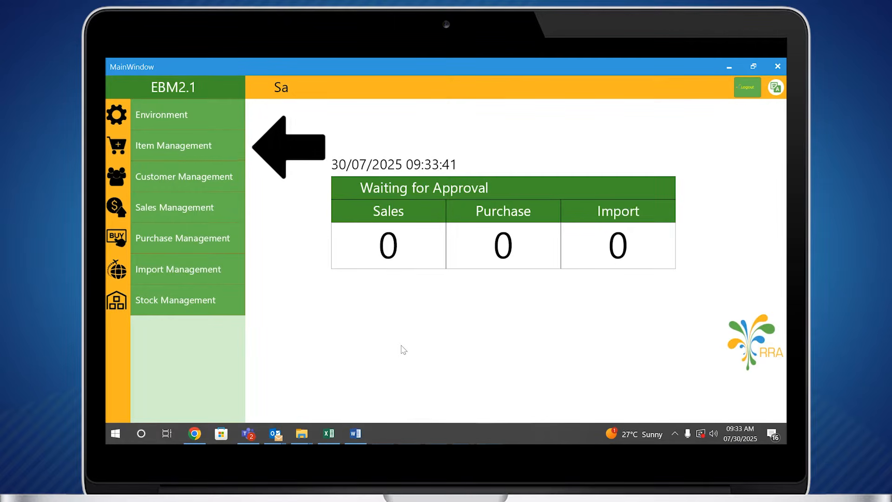
left_click(185, 151)
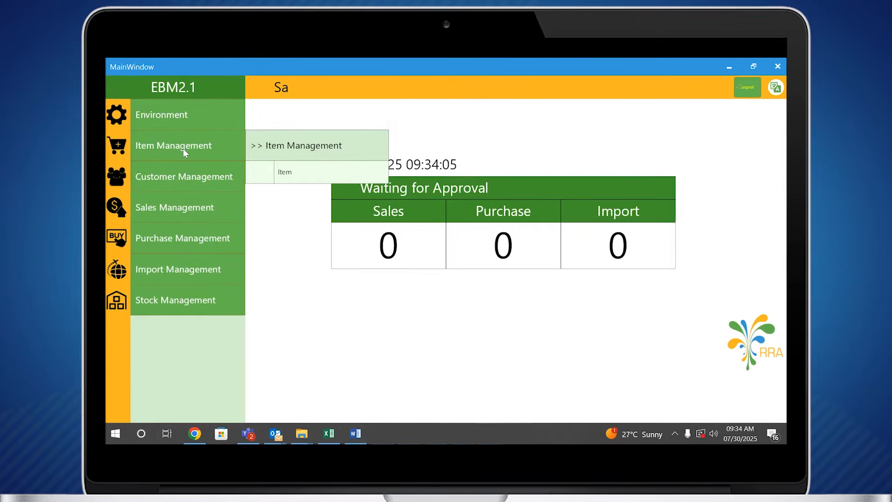
left_click(300, 173)
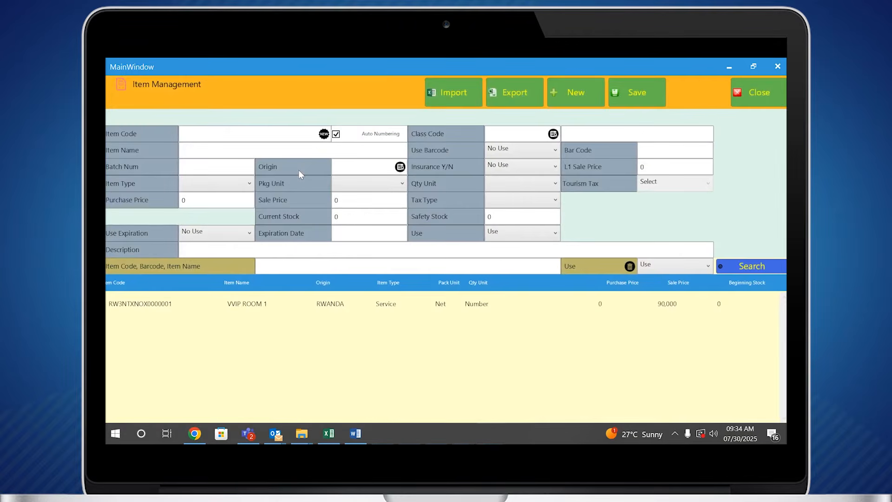
- Assign the TT-3% tourism tax to the item VVIP ROOM 1 and save the item
left_click(259, 310)
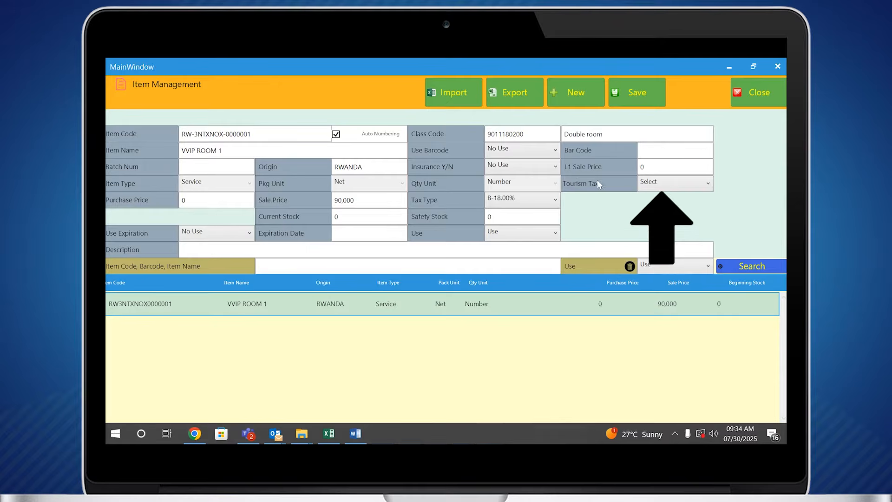
left_click(675, 183)
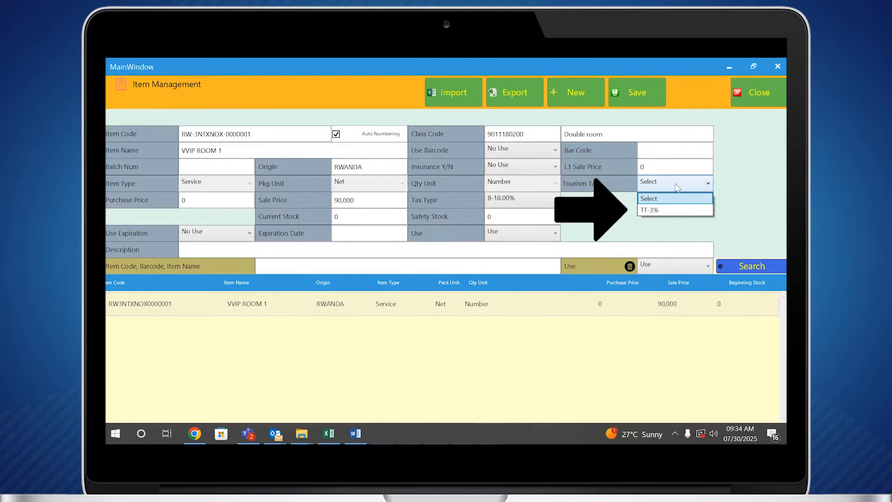
left_click(646, 211)
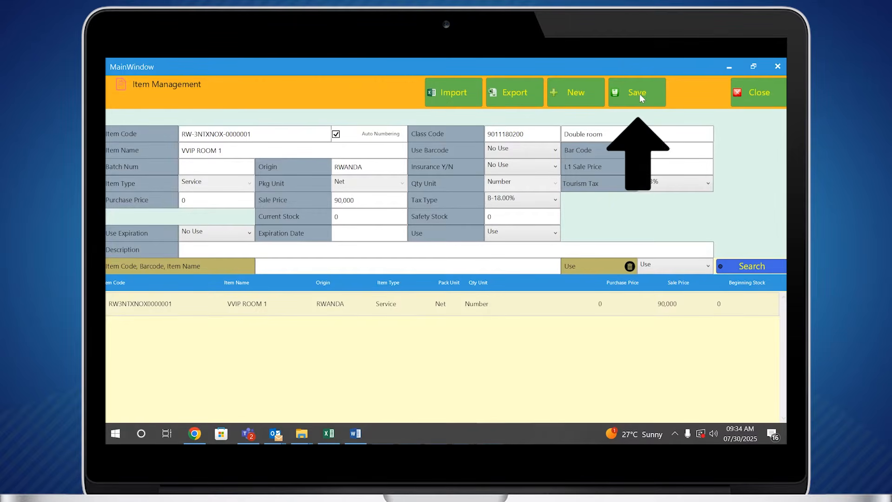
left_click(638, 92)
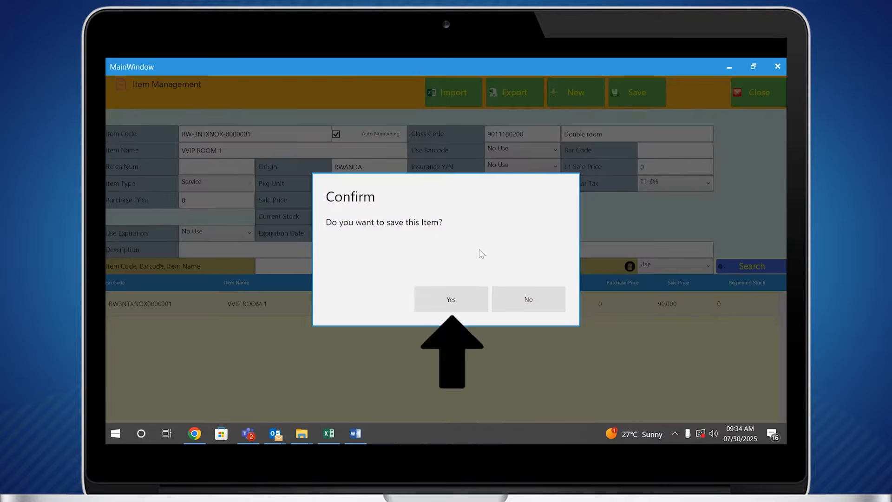
left_click(457, 301)
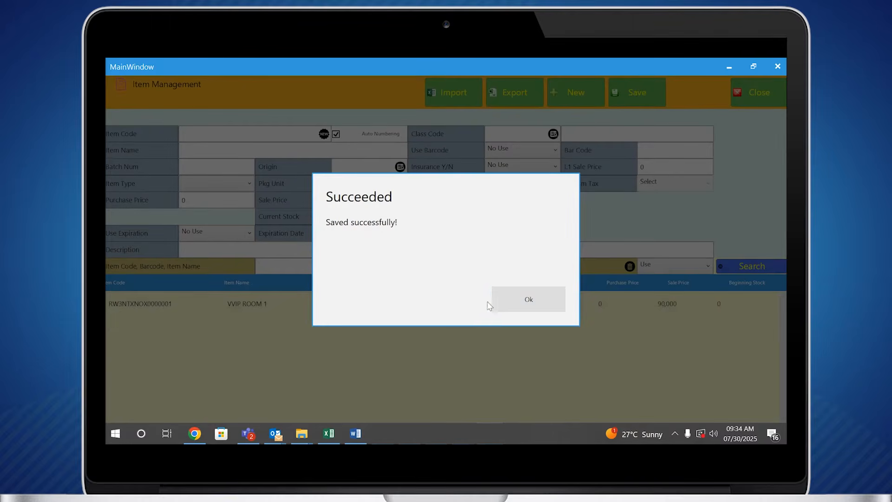
left_click(517, 301)
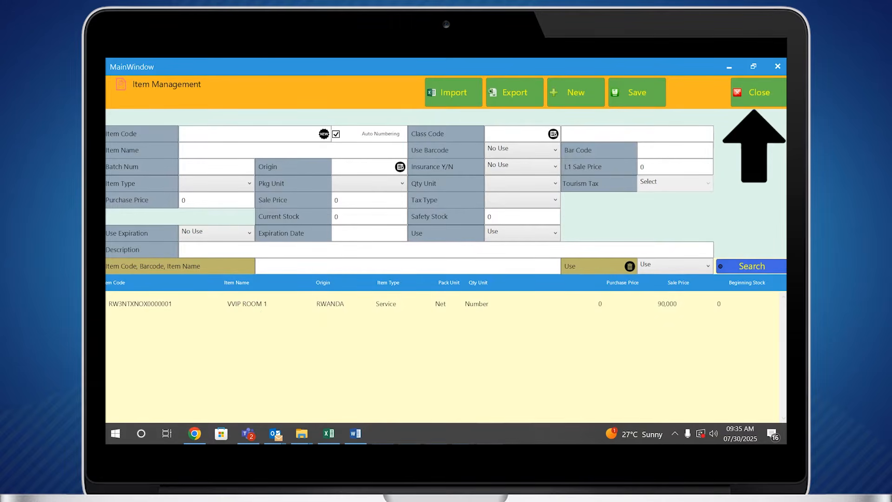
- Close the item screen and start a new invoice in Sales Management
left_click(762, 91)
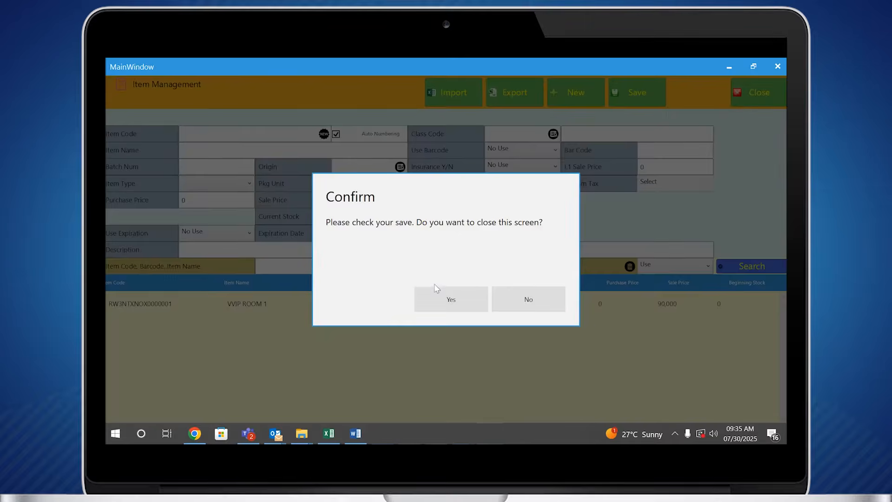
left_click(453, 301)
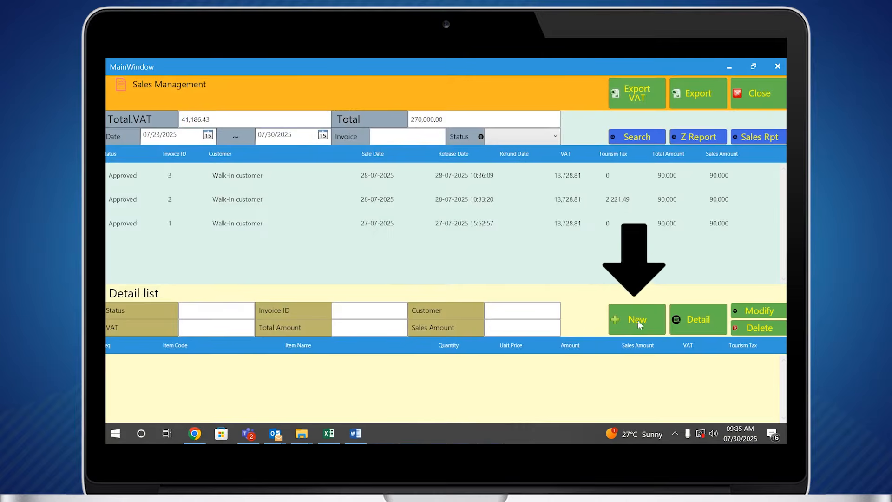
left_click(637, 321)
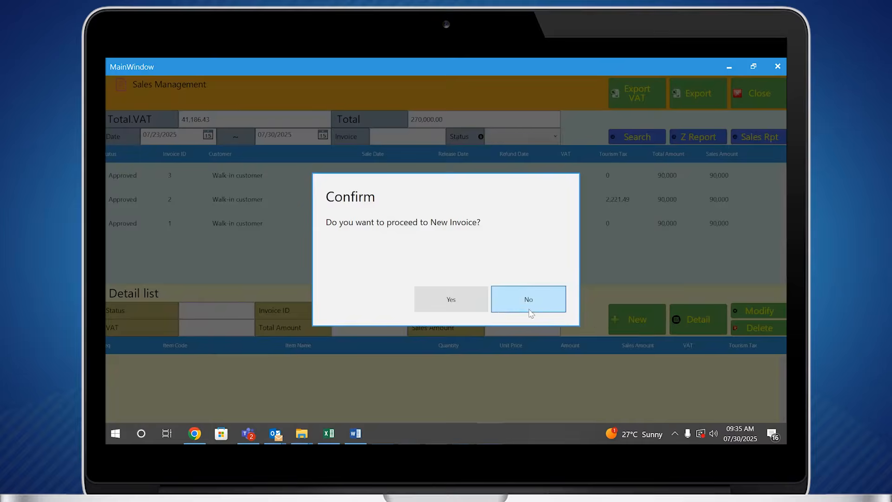
left_click(427, 298)
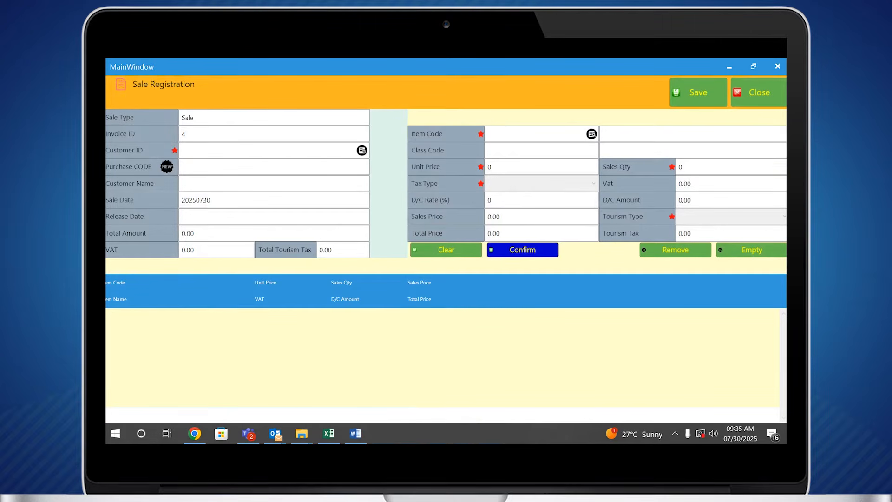
- Set the invoice's customer to Walk-in customer from the customer list
left_click(362, 150)
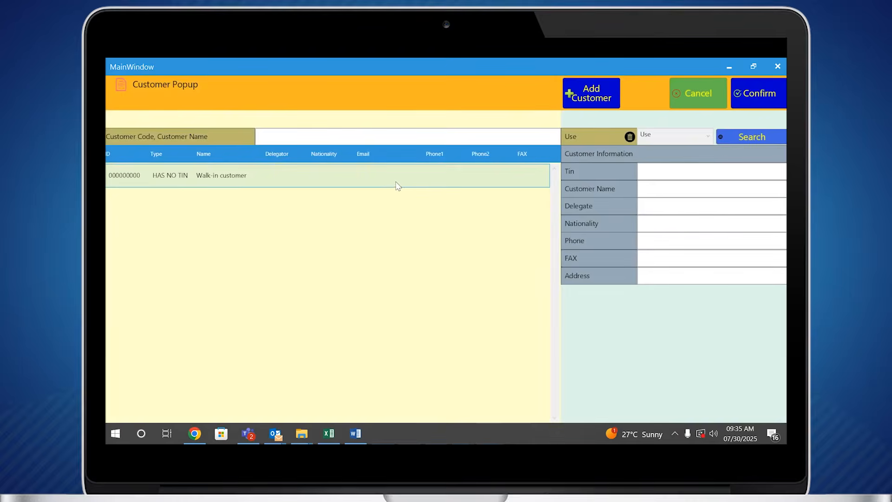
left_click(217, 185)
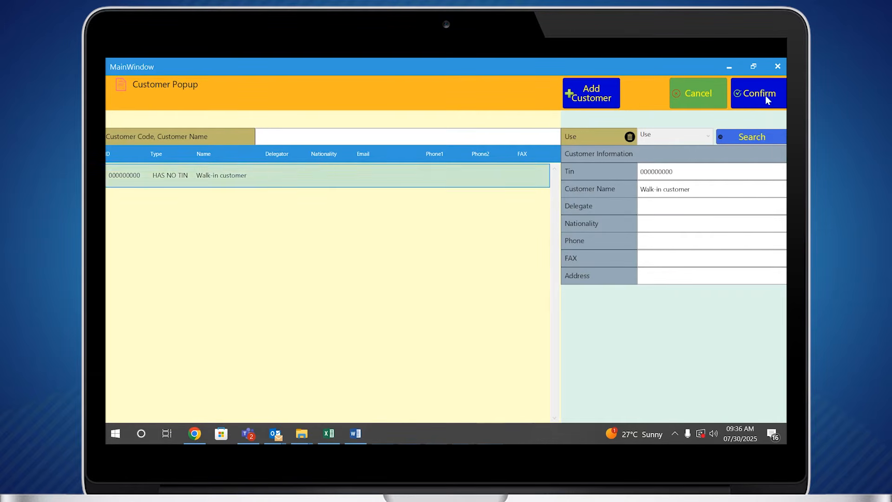
left_click(765, 95)
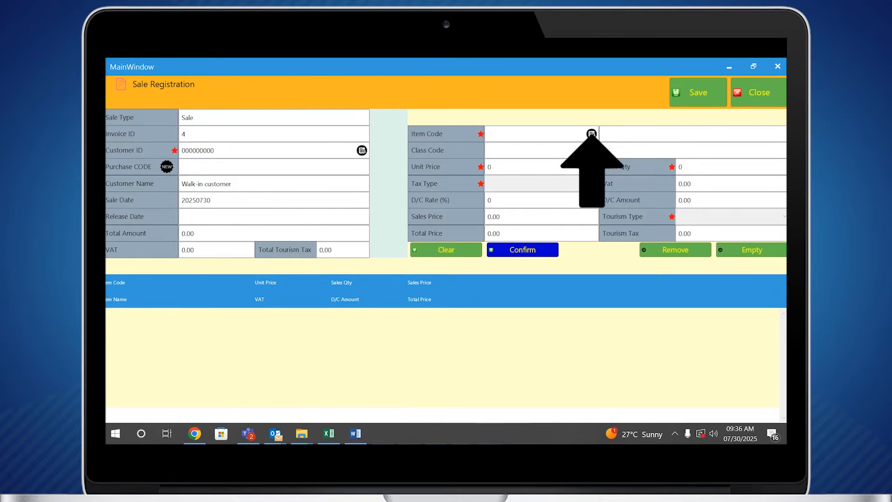
- Choose VVIP ROOM 1 from the item list as the item being sold
left_click(592, 135)
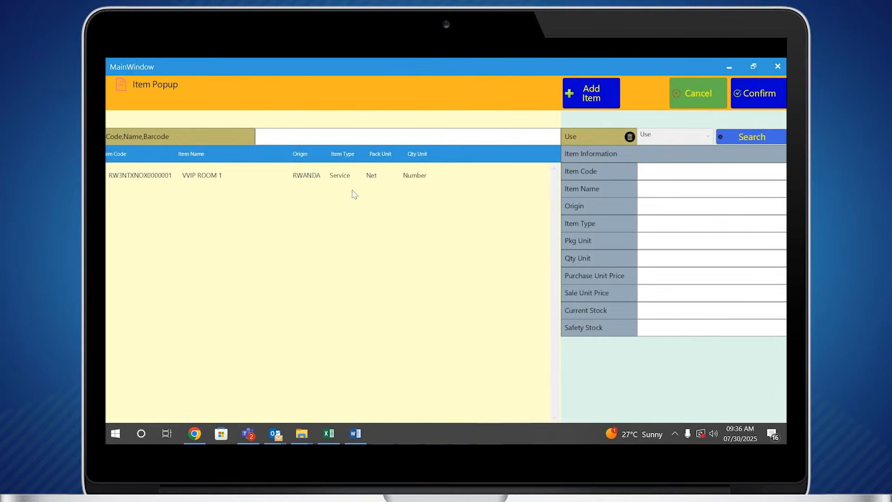
left_click(202, 185)
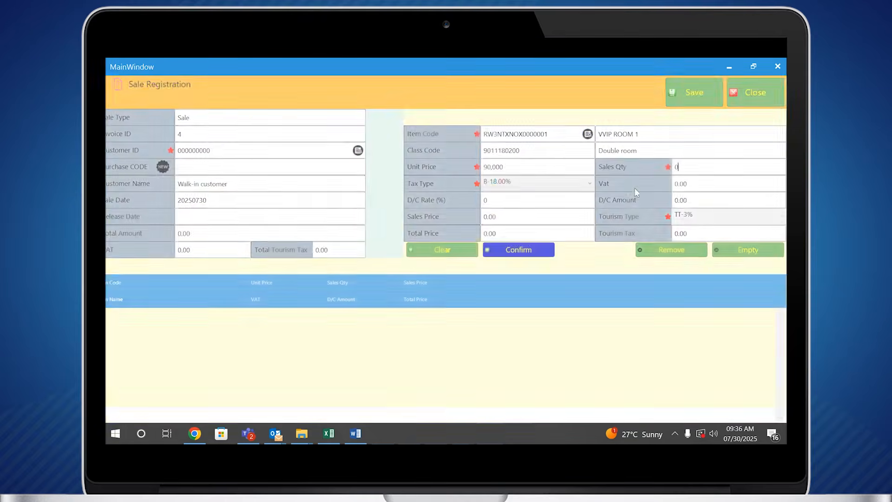
left_click(767, 105)
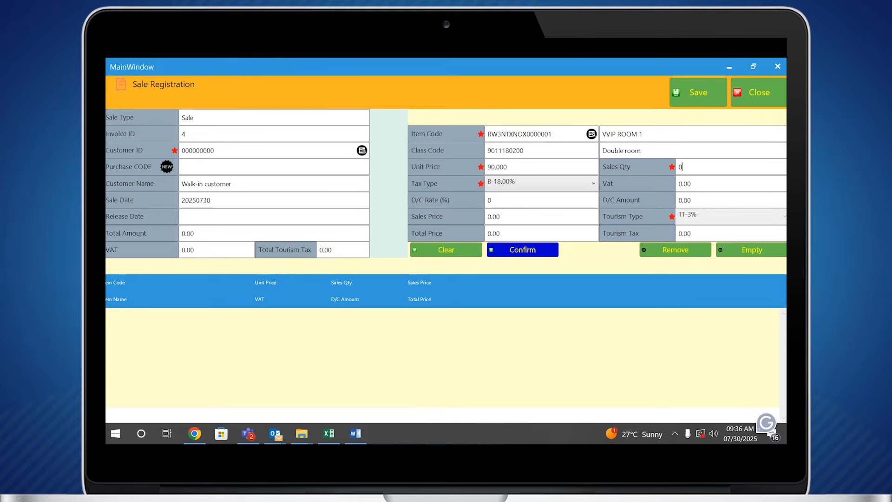
- Set the unit price of VVIP ROOM 1 to 50,000 and its sales quantity to 10
key("BackSpace")
key("BackSpace")
key("BackSpace")
key("BackSpace")
key("BackSpace")
key("BackSpace")
type("5")
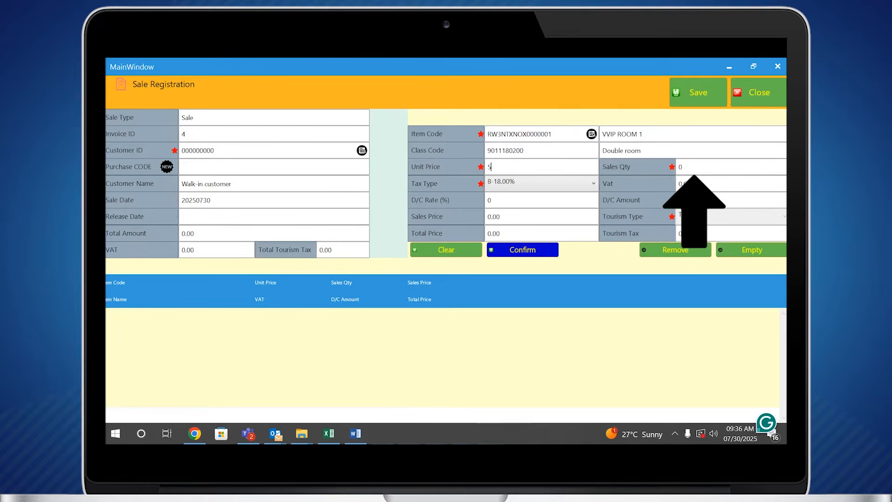
type(",000")
key("Tab")
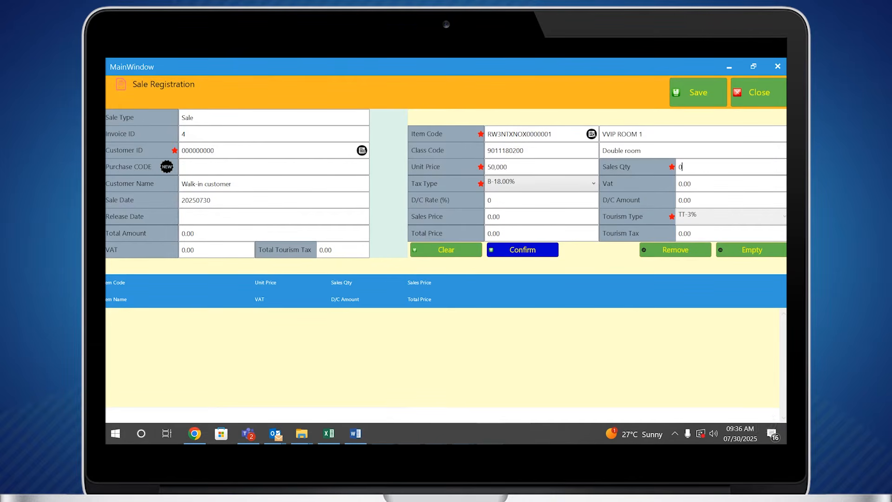
type("10")
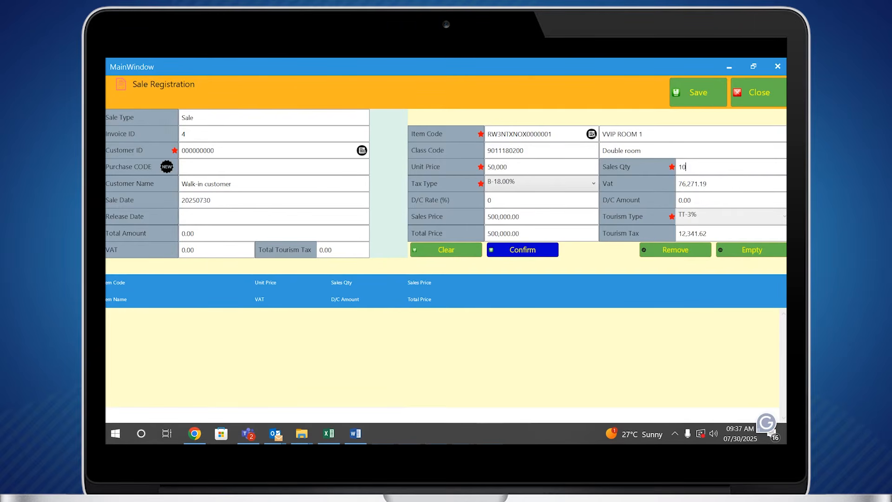
- Add the VVIP ROOM 1 line to the invoice and save the sale
key("Return")
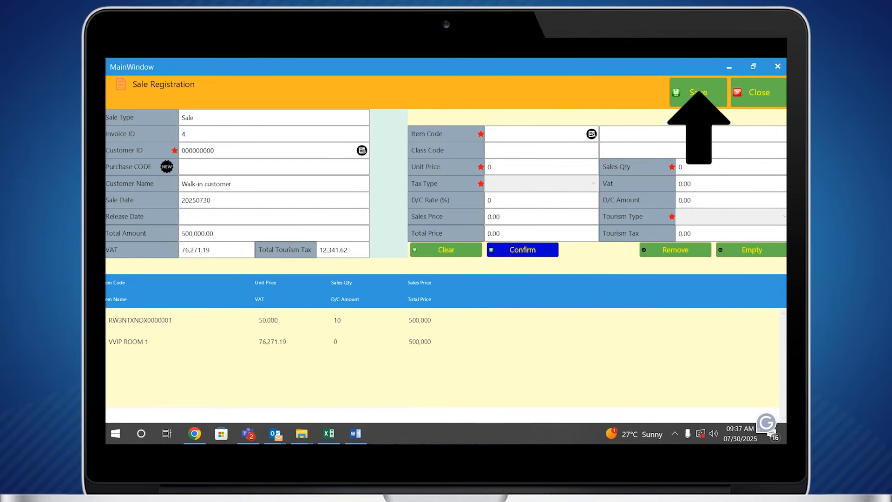
left_click(698, 92)
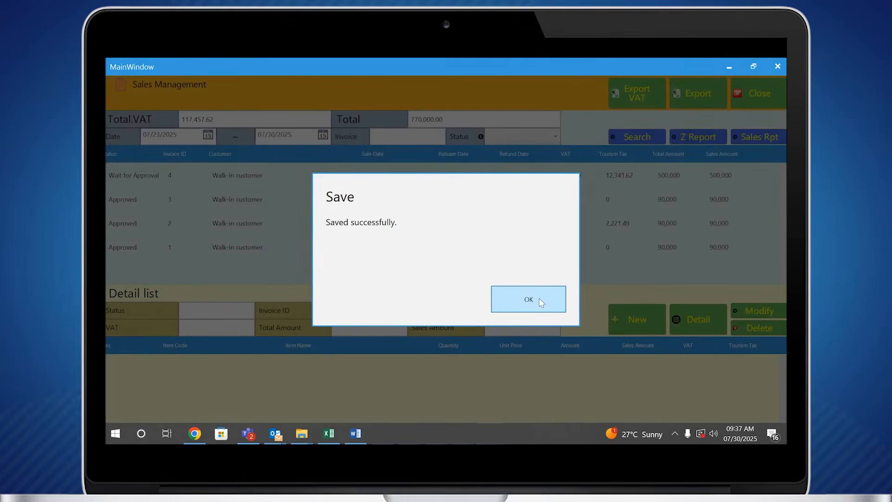
left_click(539, 301)
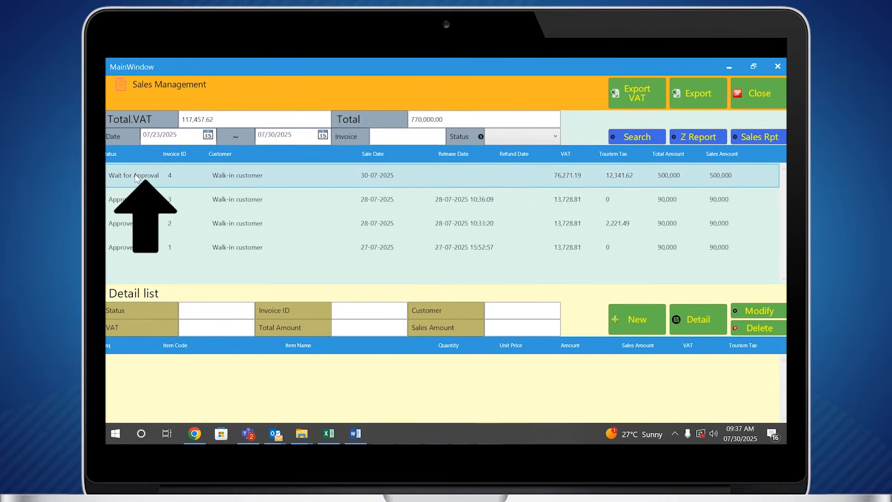
- Open the details of the sale waiting for approval and approve it with Cash as the payment mode
left_click(228, 178)
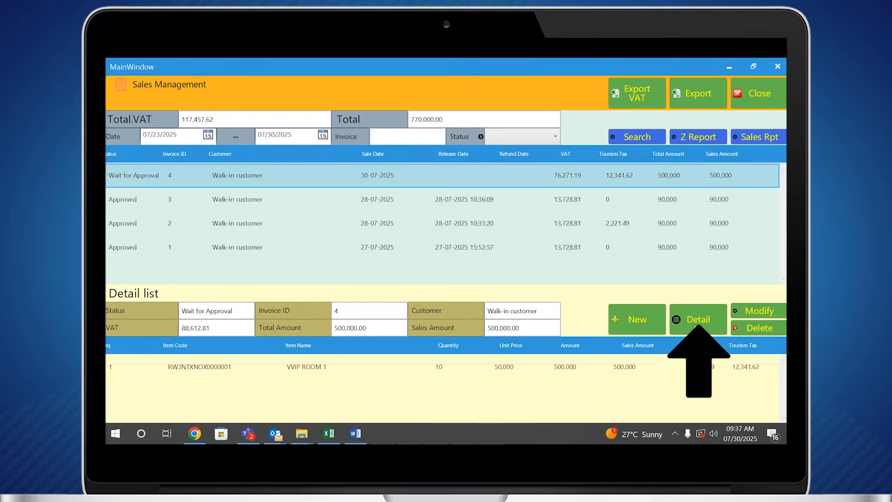
left_click(704, 329)
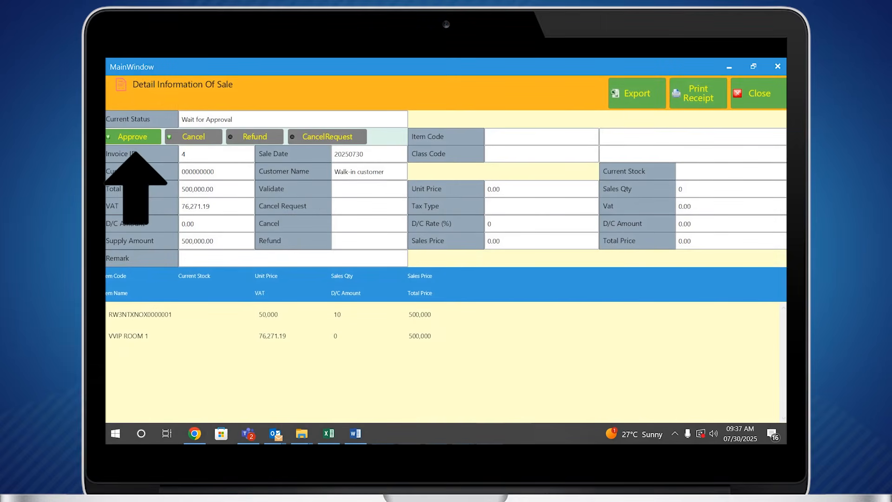
left_click(137, 136)
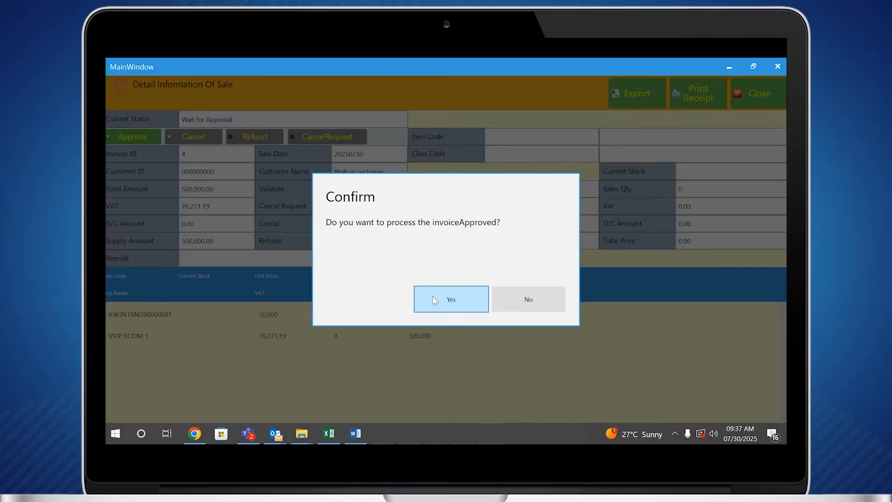
left_click(448, 298)
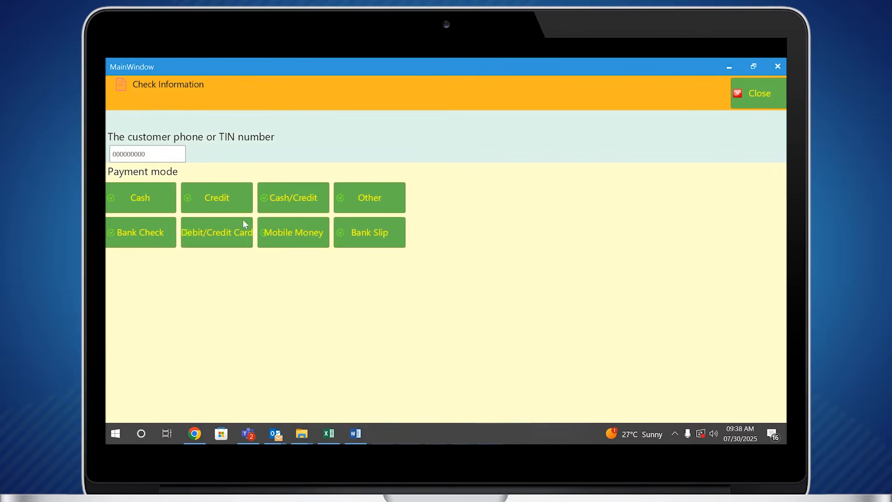
left_click(166, 202)
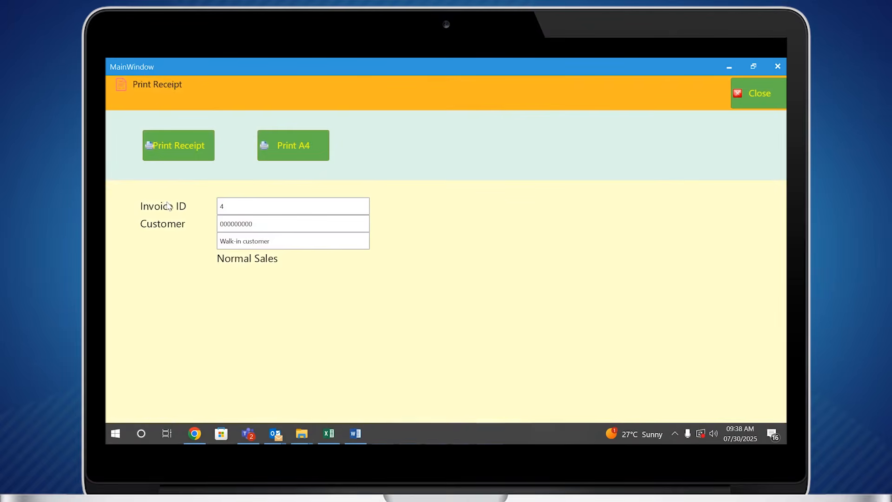
- Produce the A4 print of the invoice and review its tax column and tax totals
left_click(299, 159)
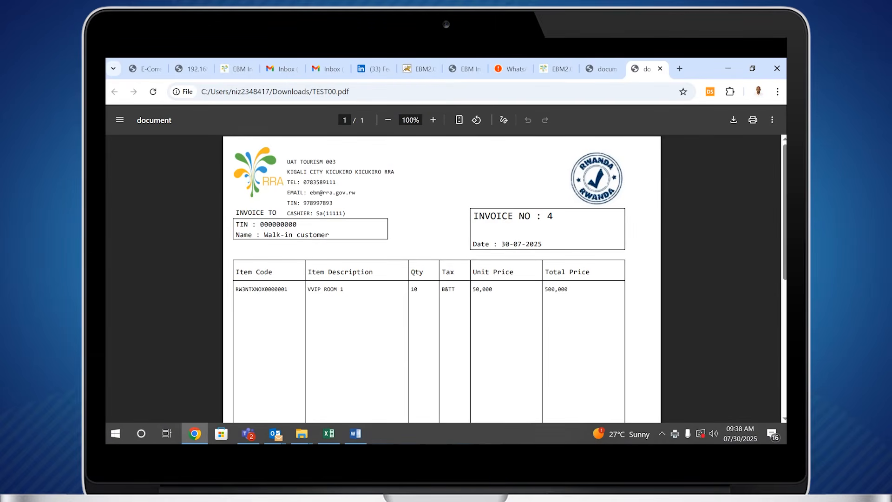
scroll(346, 301, "down", 3)
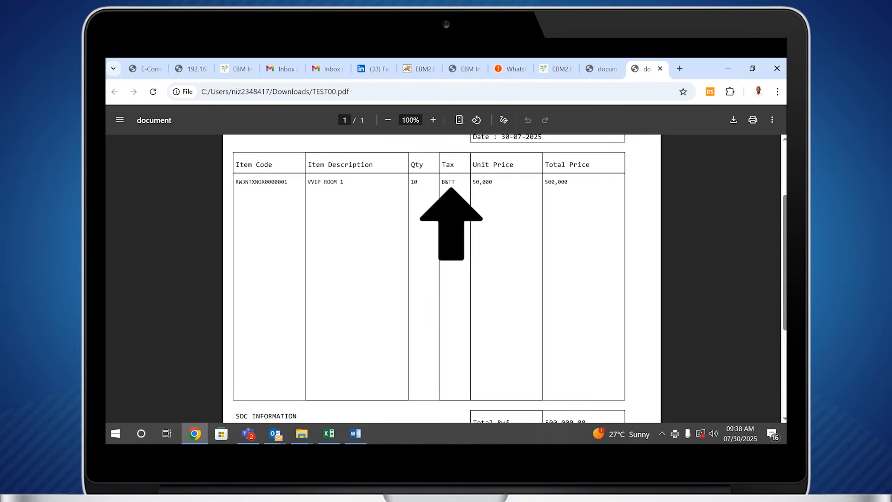
scroll(458, 203, "down", 5)
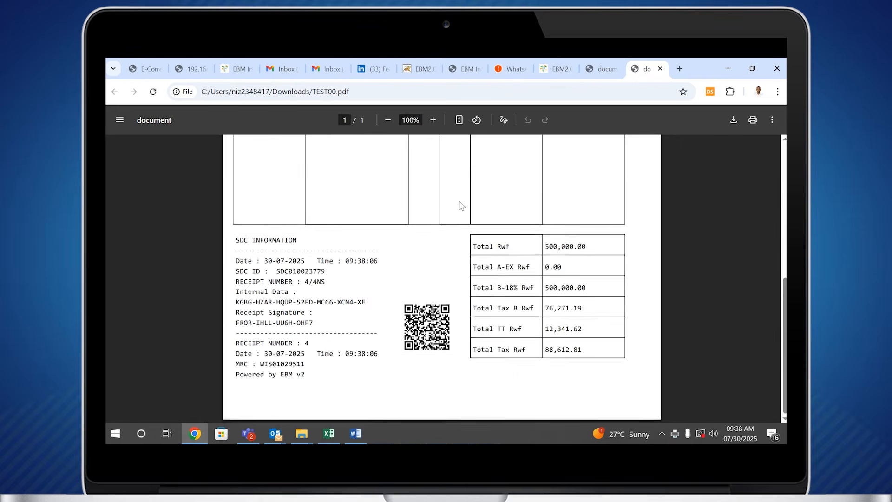